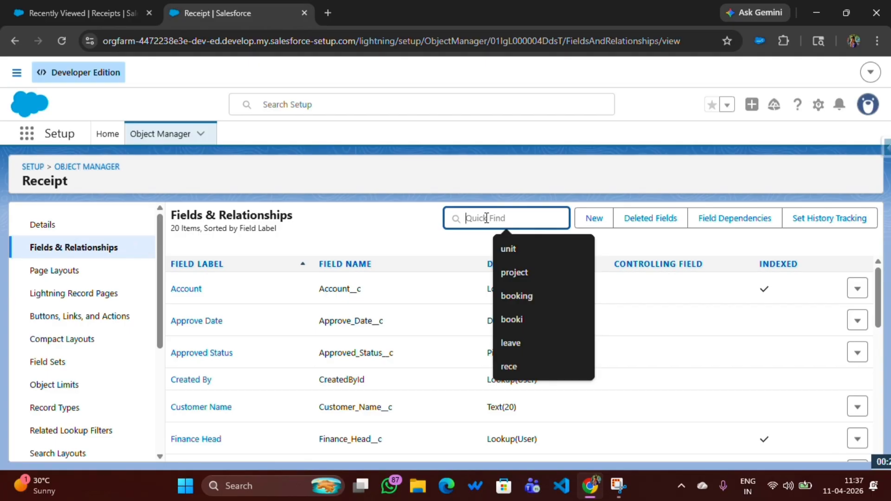
Set the default value of the Receipt object's Receipt Date field to Today() and save the field
type("rece")
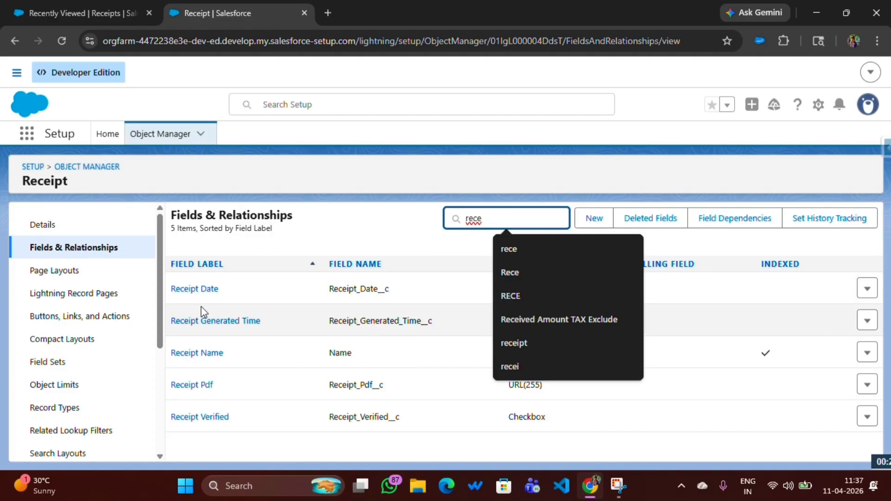
left_click(197, 290)
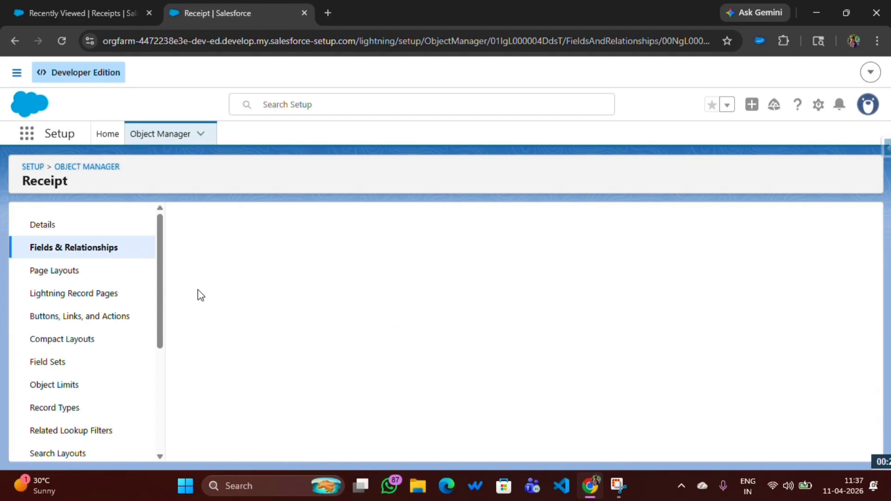
left_click(400, 281)
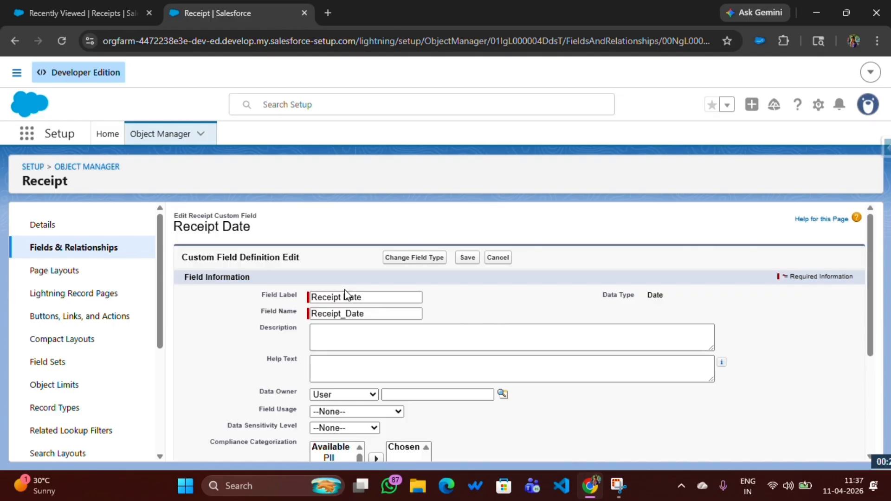
scroll(345, 289, "down", 4)
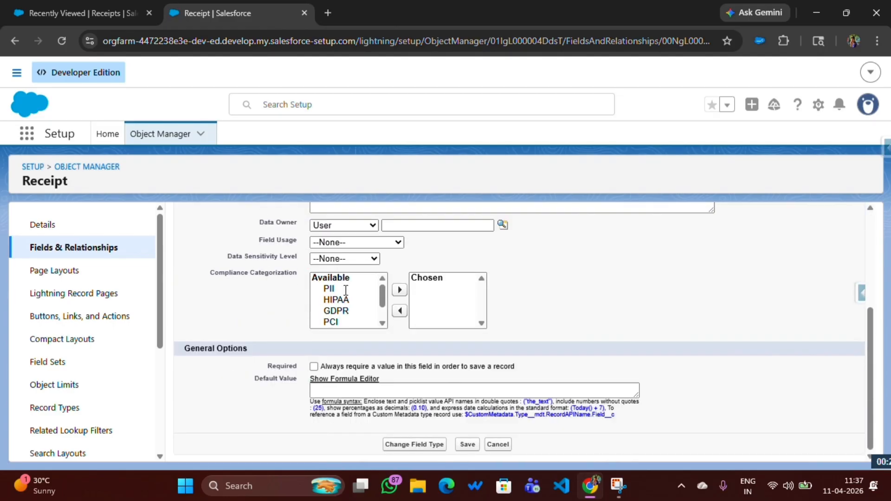
left_click_drag(249, 380, 309, 388)
left_click(325, 390)
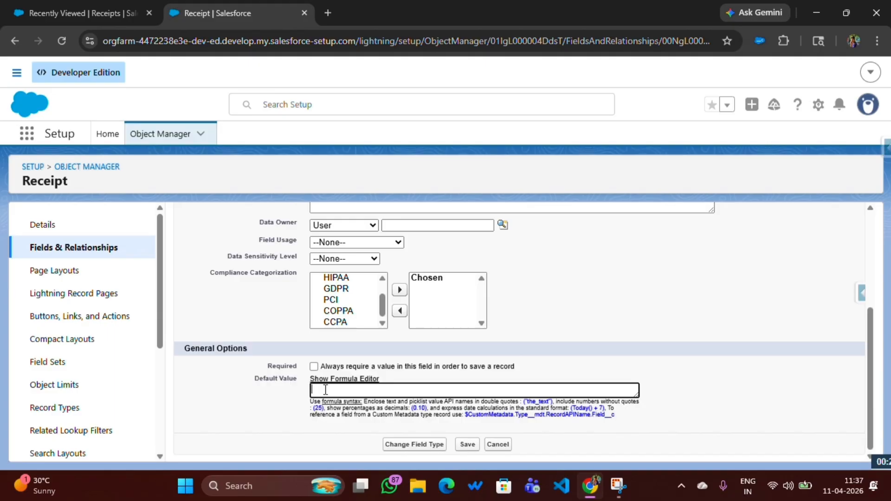
type("To")
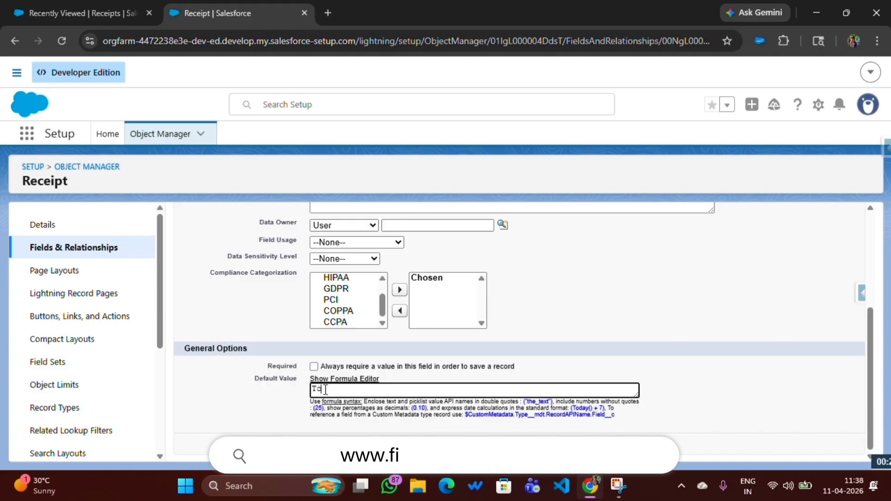
type("day")
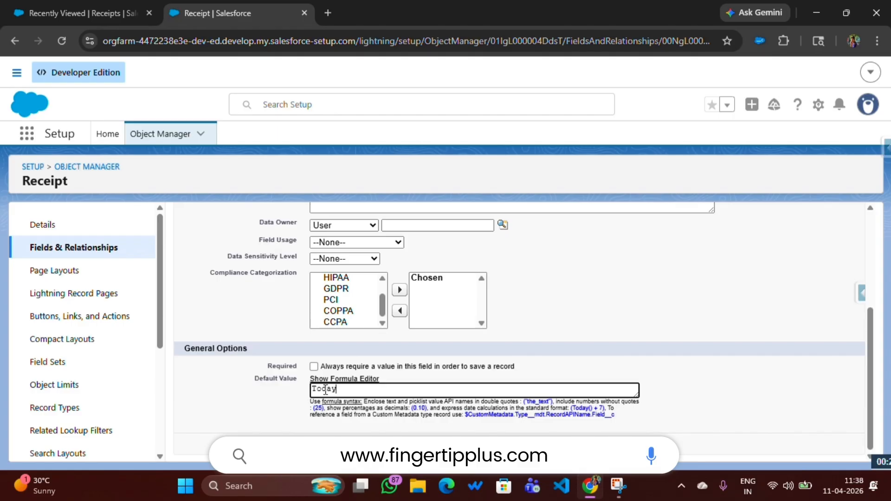
type("()")
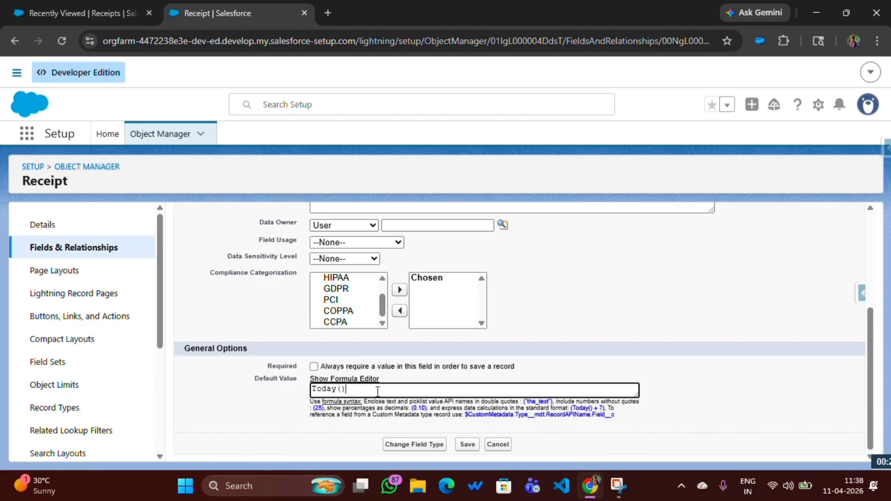
left_click(467, 445)
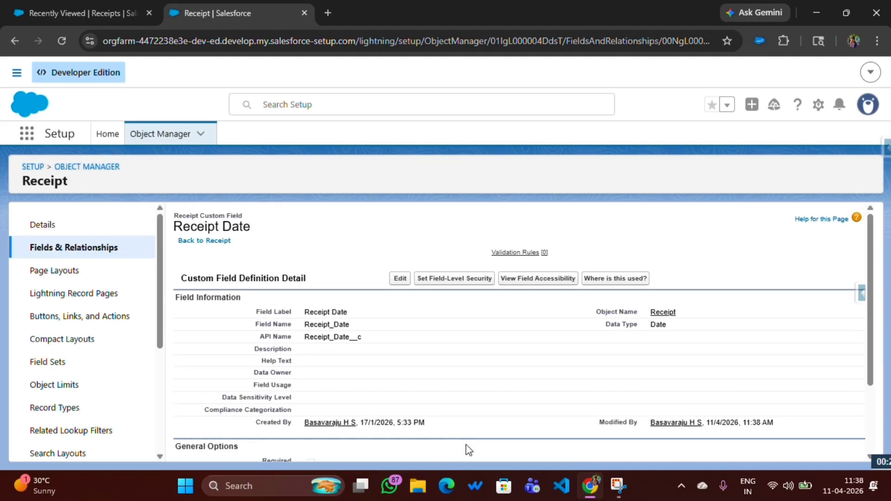
Open the Receipt object's Number Of Qunatity field for editing, keep 1 as its default value, and save it
left_click(74, 253)
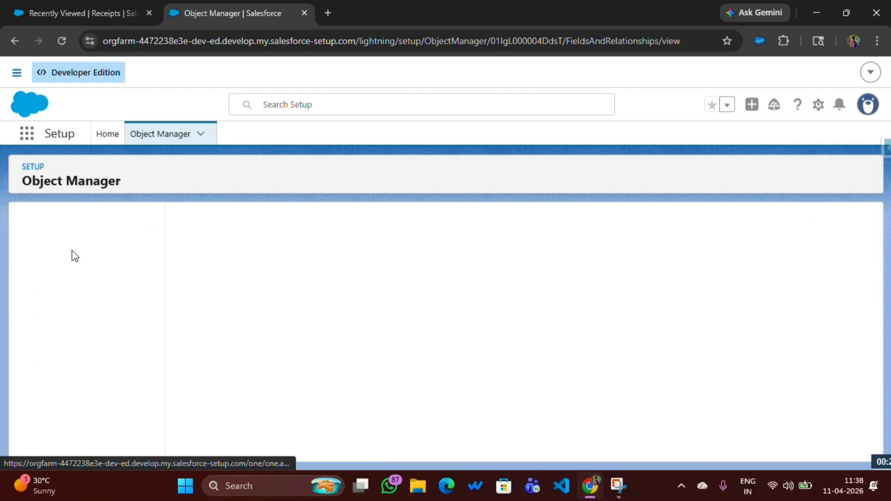
left_click(486, 225)
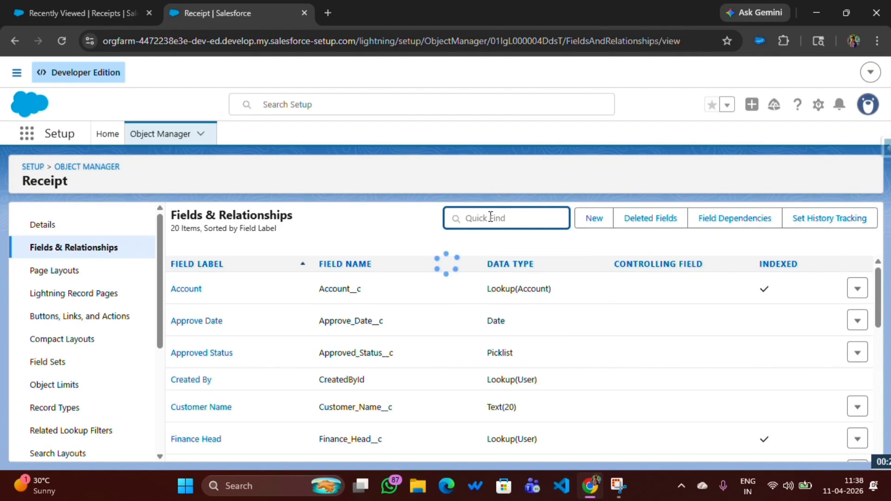
type("Numb")
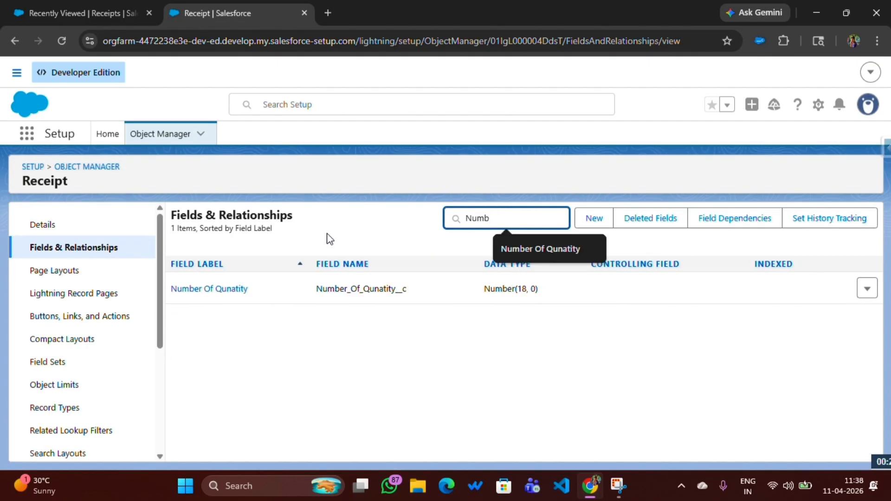
left_click(208, 293)
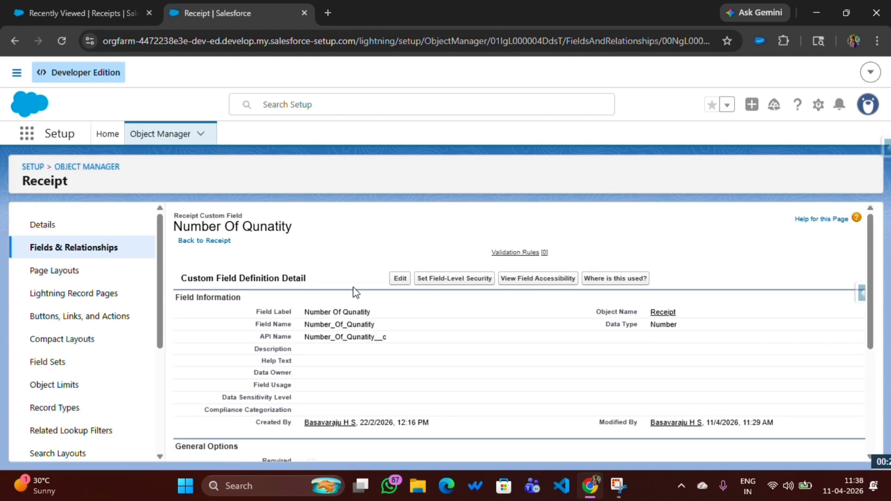
left_click(402, 279)
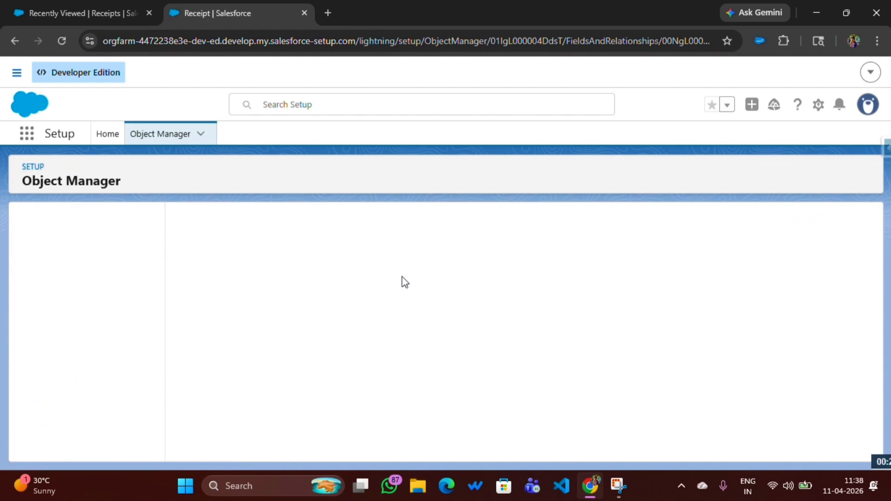
left_click_drag(255, 317, 304, 322)
left_click(318, 327)
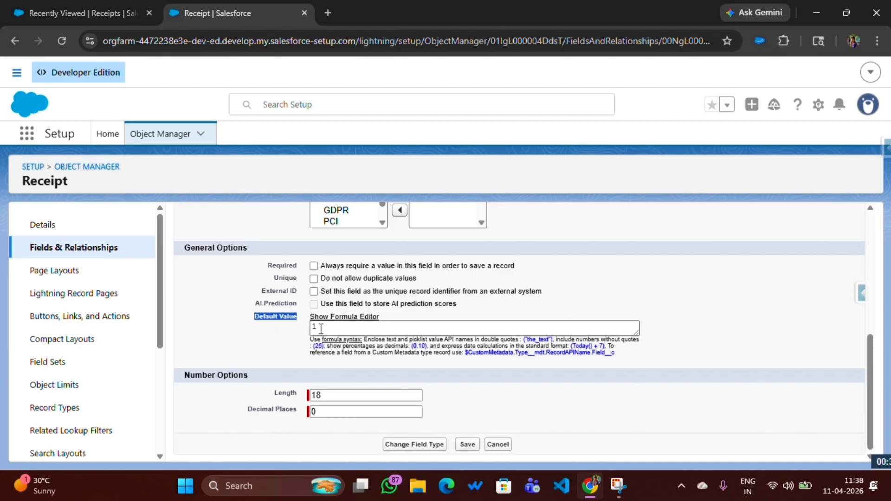
left_click(466, 445)
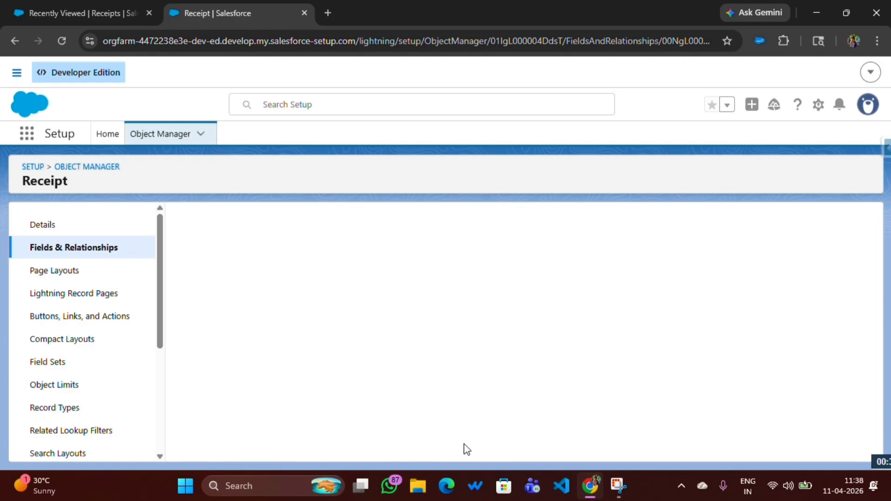
Find the Receipt object's Status picklist field and open its New value for editing
left_click(88, 247)
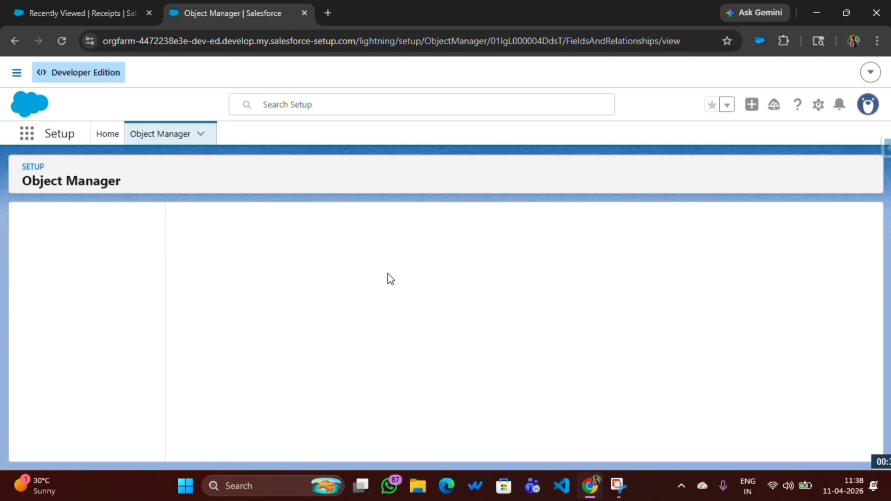
left_click(485, 218)
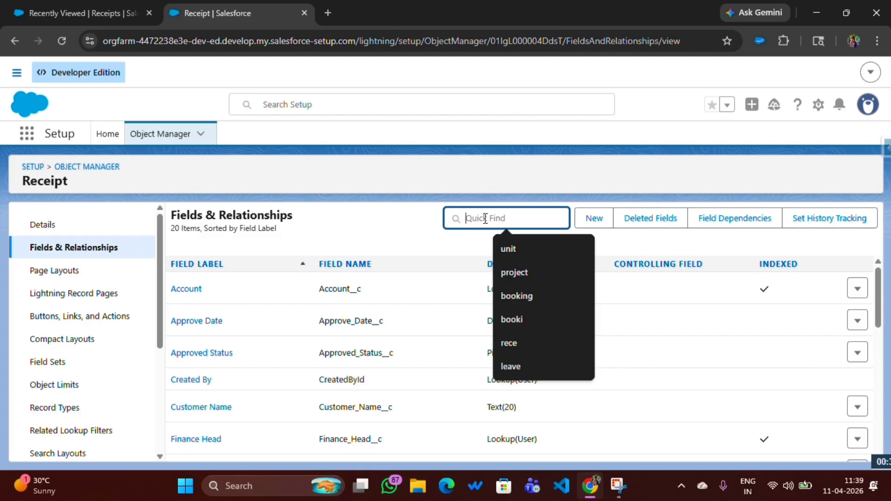
type("Stat")
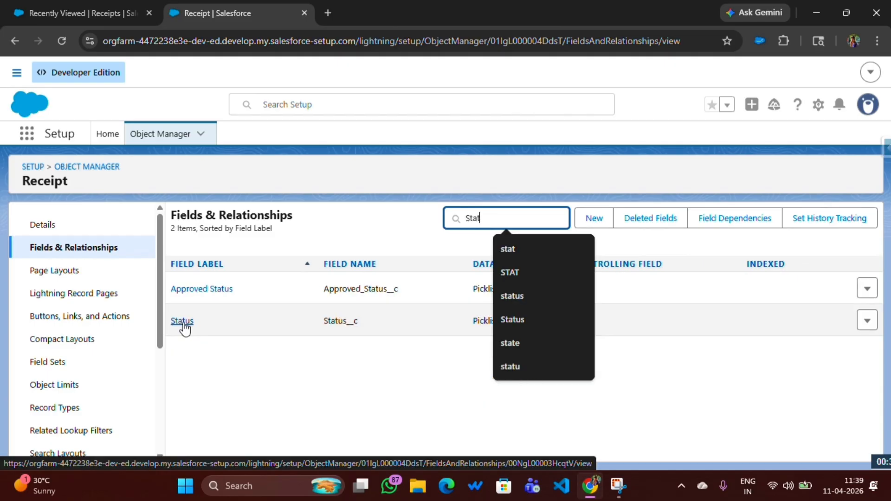
left_click(183, 322)
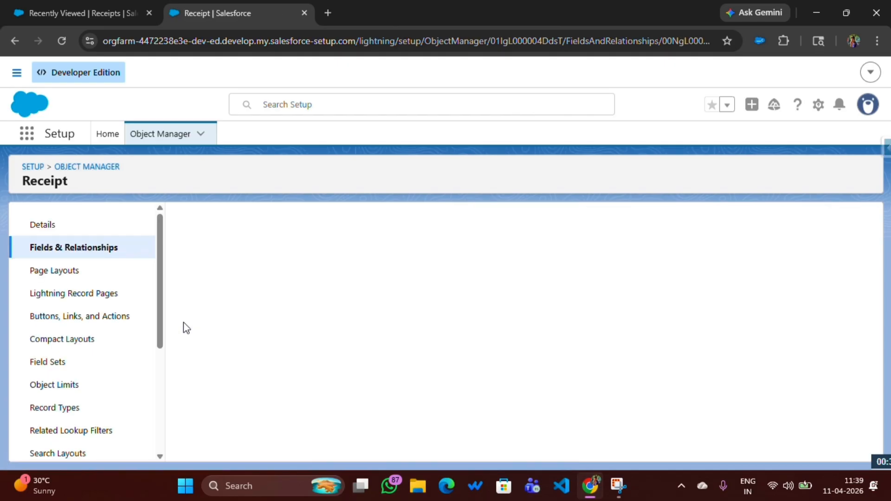
scroll(344, 329, "down", 10)
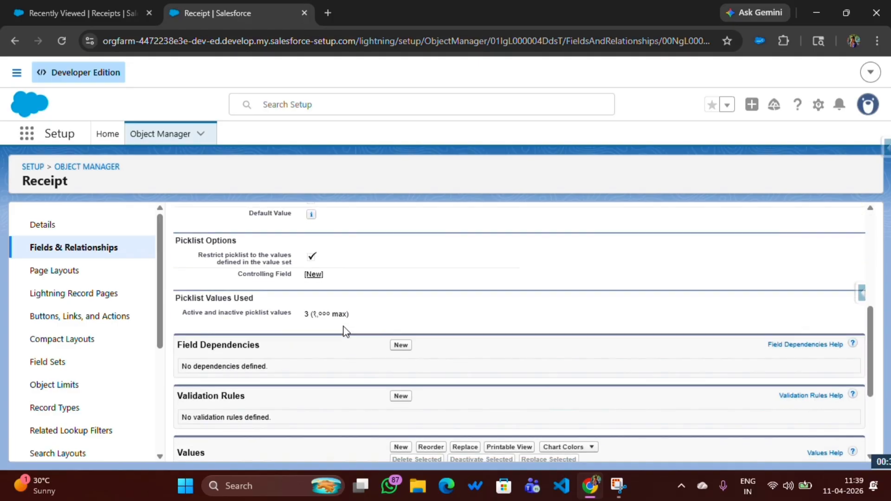
scroll(346, 332, "down", 1)
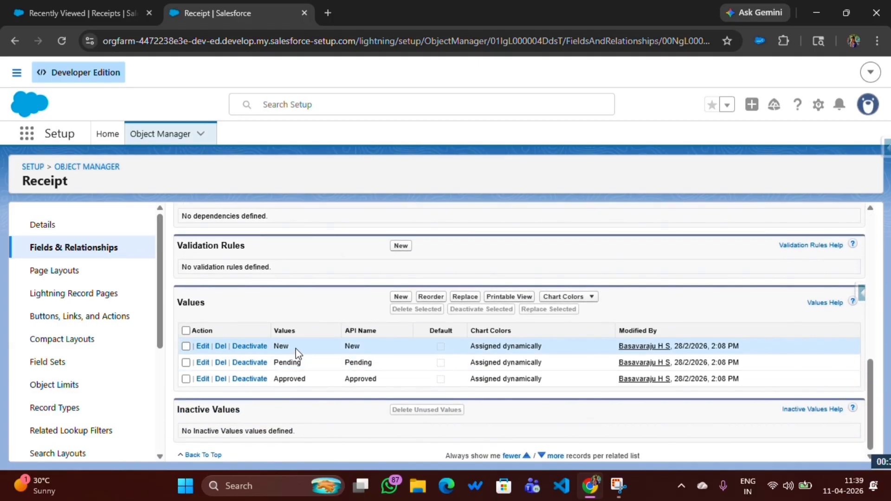
left_click_drag(293, 349, 273, 348)
left_click(207, 347)
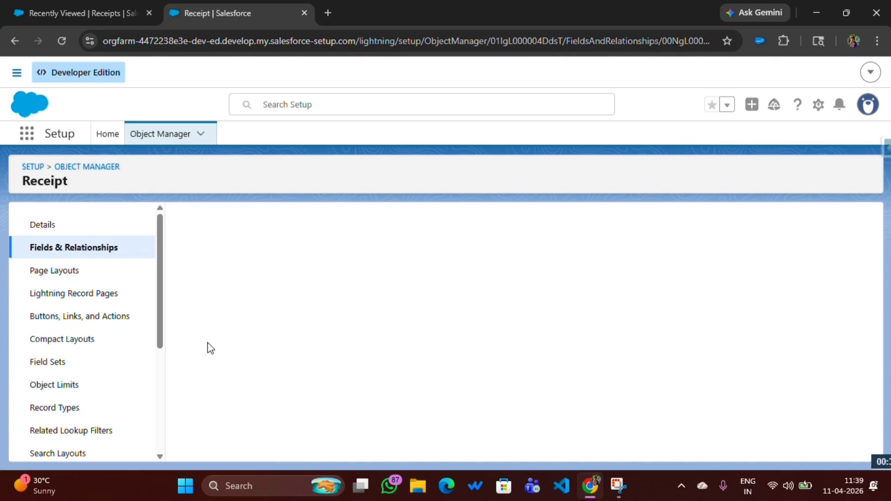
Make New the default value for the master picklist of the Status field and save
left_click_drag(277, 326, 295, 329)
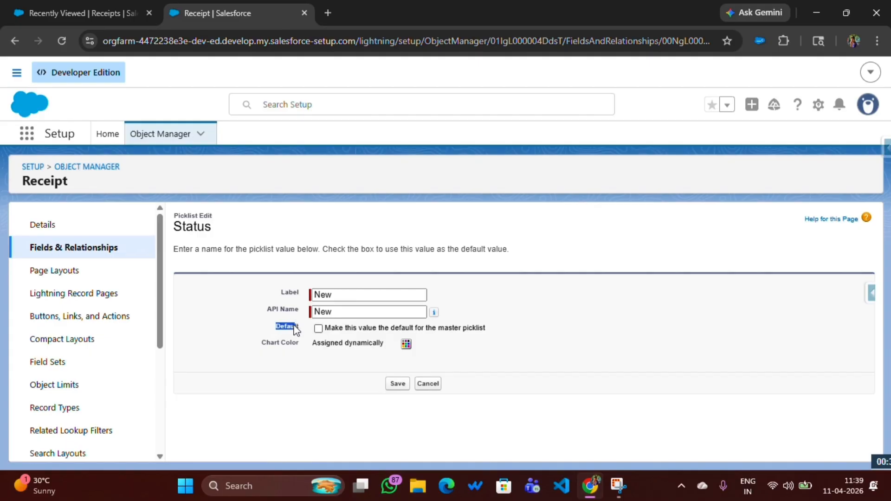
left_click(319, 329)
left_click(318, 312)
left_click(305, 324)
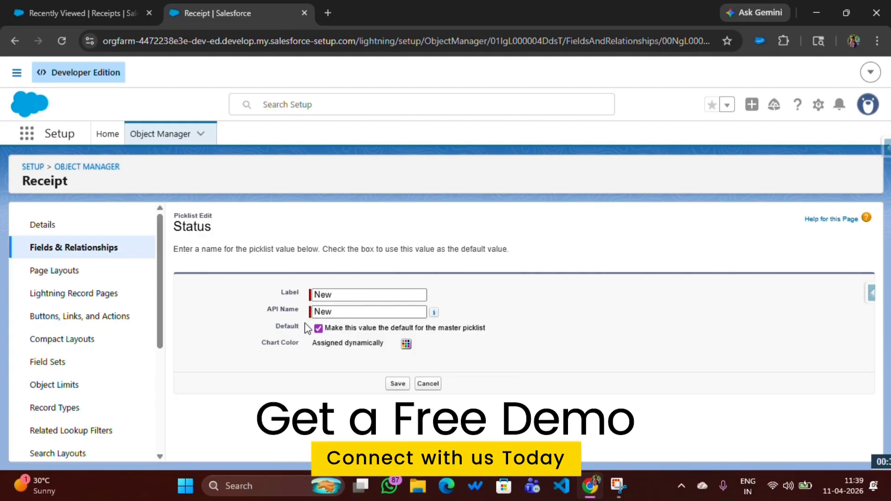
left_click(318, 314)
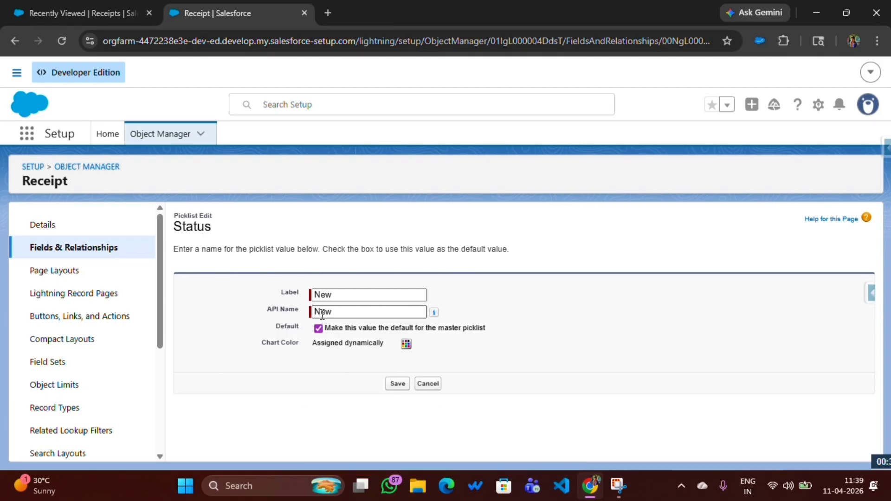
left_click(397, 385)
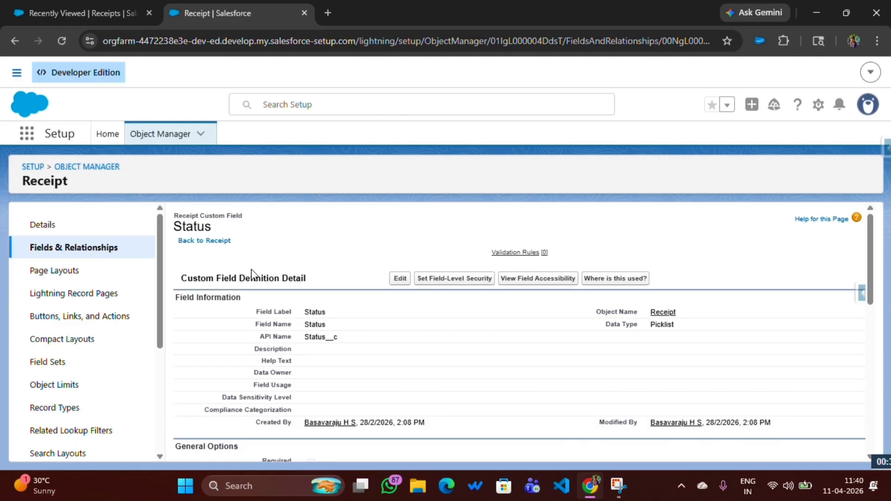
Start a new receipt record and check the prefilled Status, Receipt Date and Number Of Qunatity values
left_click(70, 10)
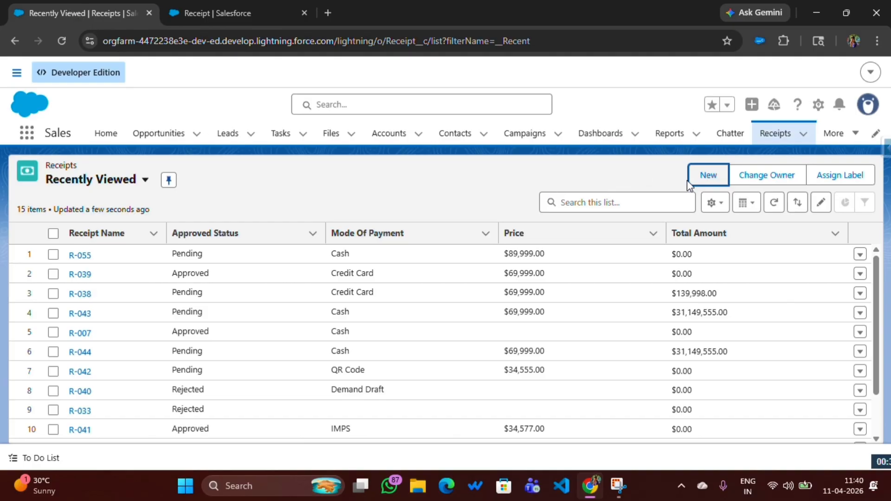
left_click(703, 178)
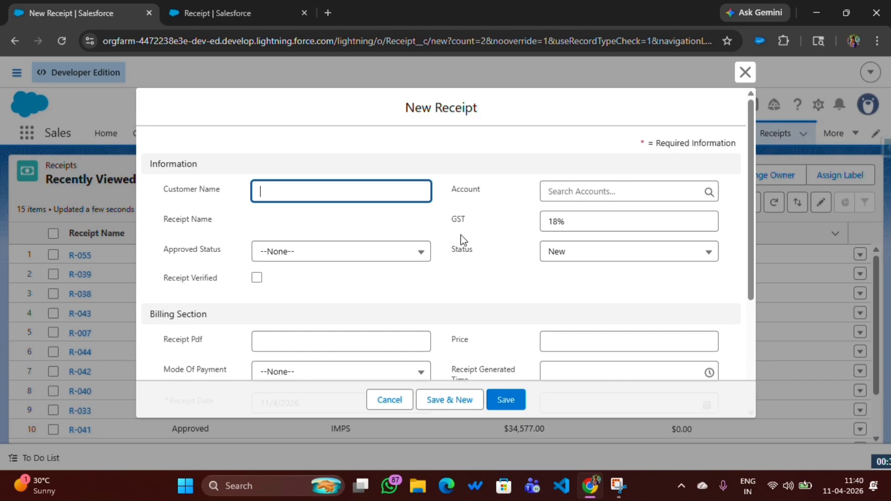
left_click(453, 250)
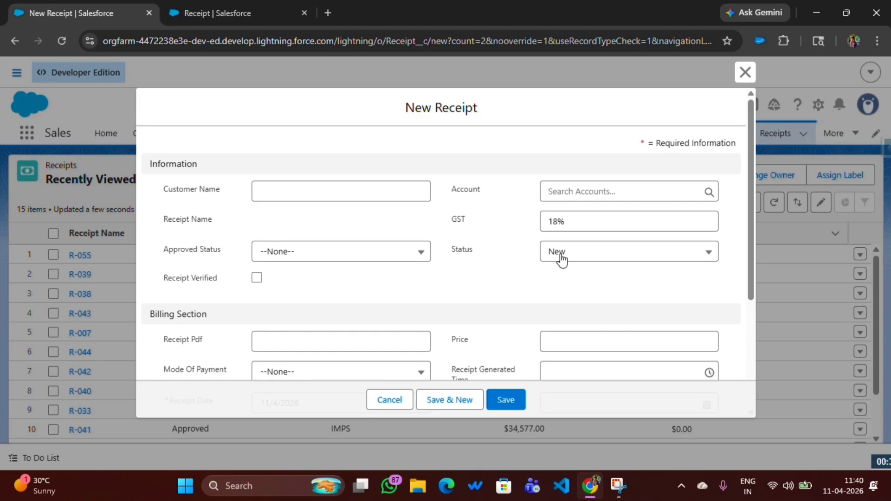
scroll(343, 235, "down", 4)
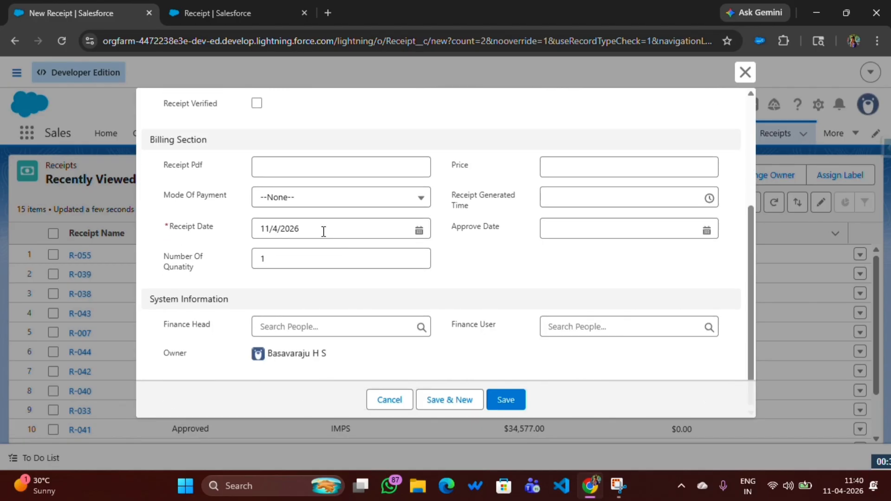
left_click_drag(172, 227, 240, 227)
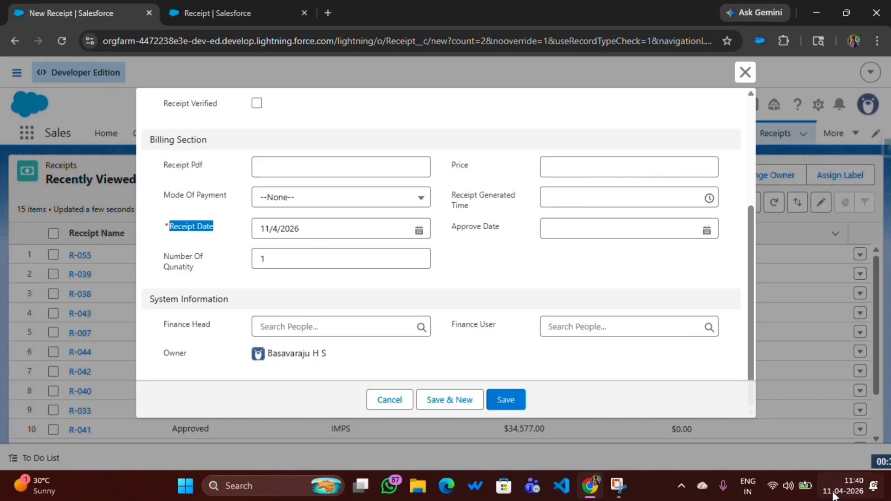
left_click_drag(161, 259, 200, 268)
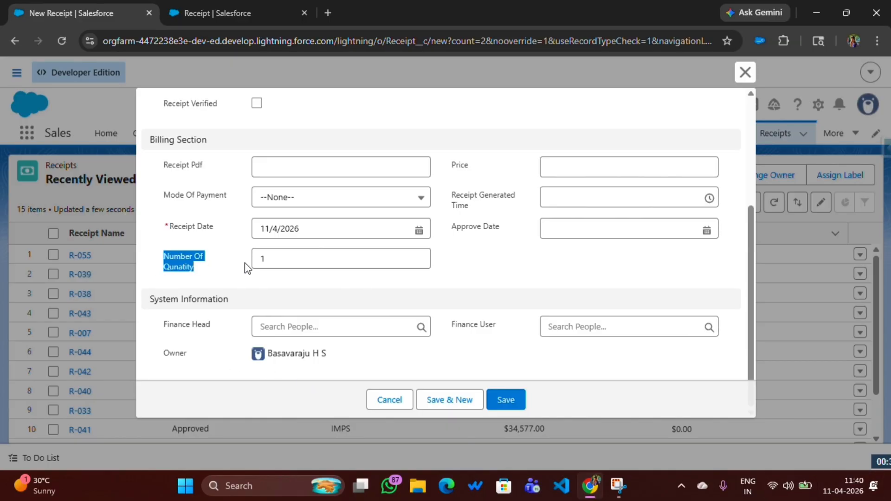
left_click(261, 259)
type("1")
scroll(277, 274, "up", 4)
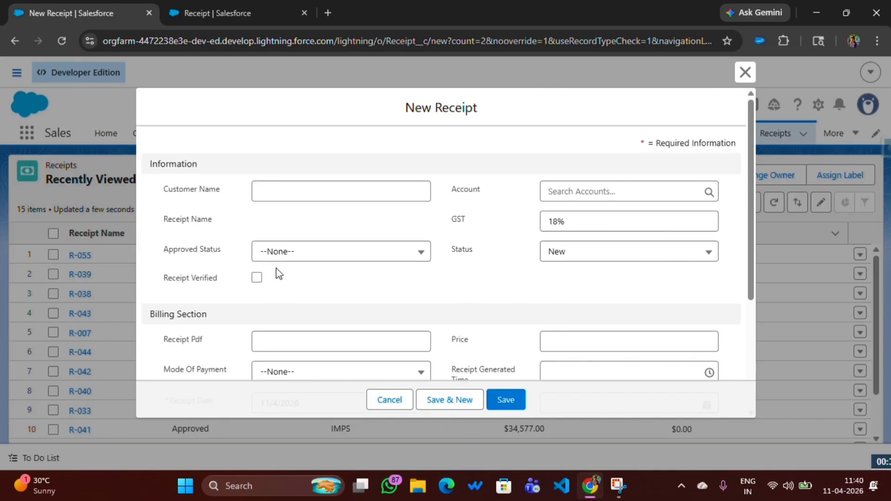
Fill in the new receipt's information with the customer's name, account Upsilon Energy and Approved Status Pending
scroll(281, 318, "down", 3)
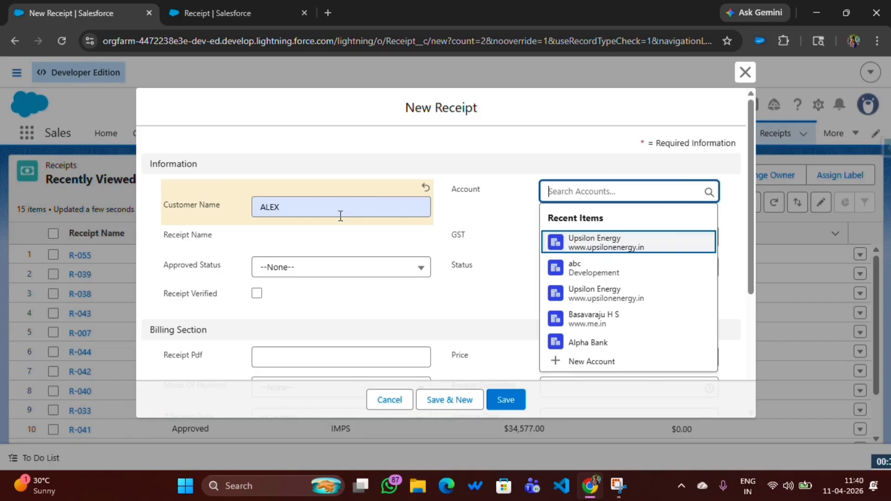
left_click(317, 211)
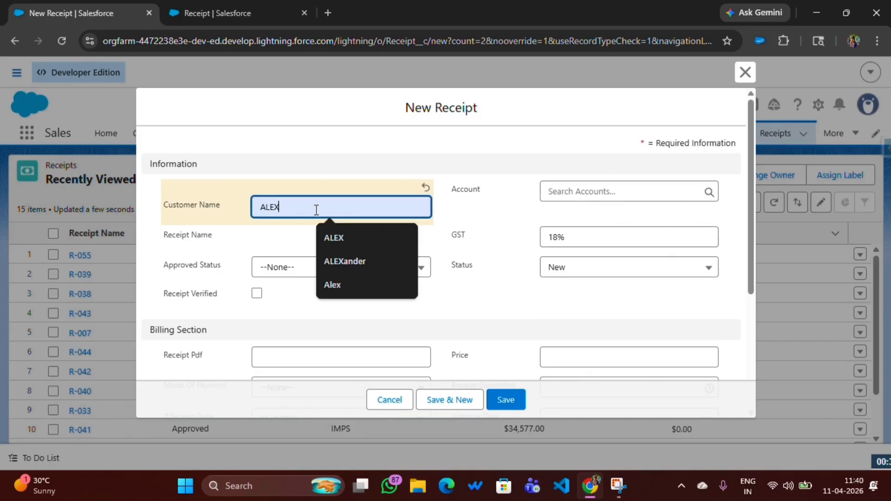
left_click(568, 190)
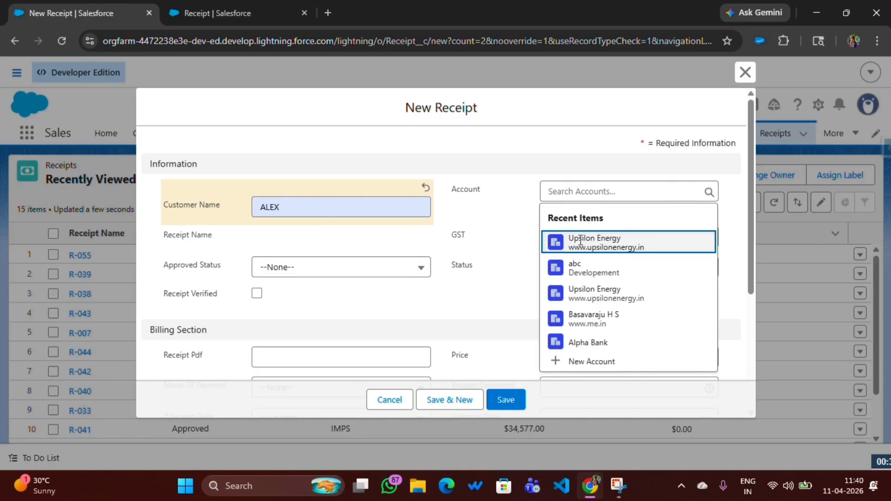
left_click(589, 241)
left_click(306, 269)
left_click(295, 315)
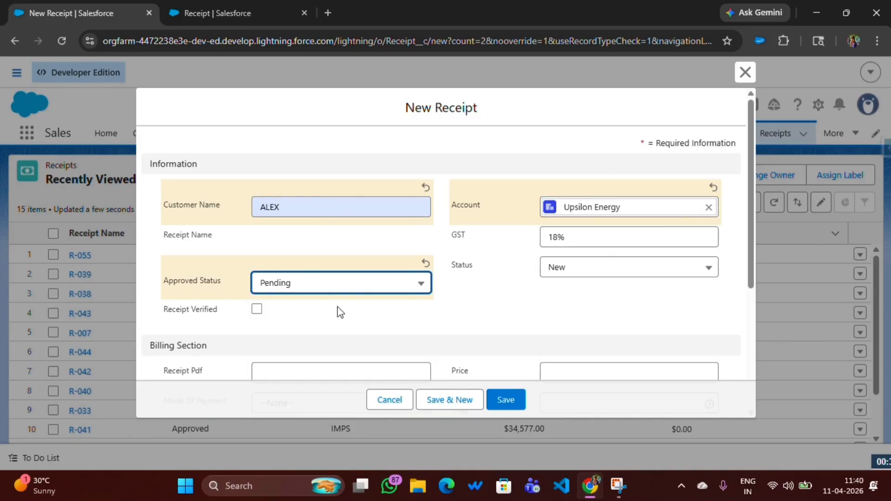
Mark the new receipt as Receipt Verified and save the record with its prefilled default values
scroll(499, 284, "down", 3)
left_click(256, 177)
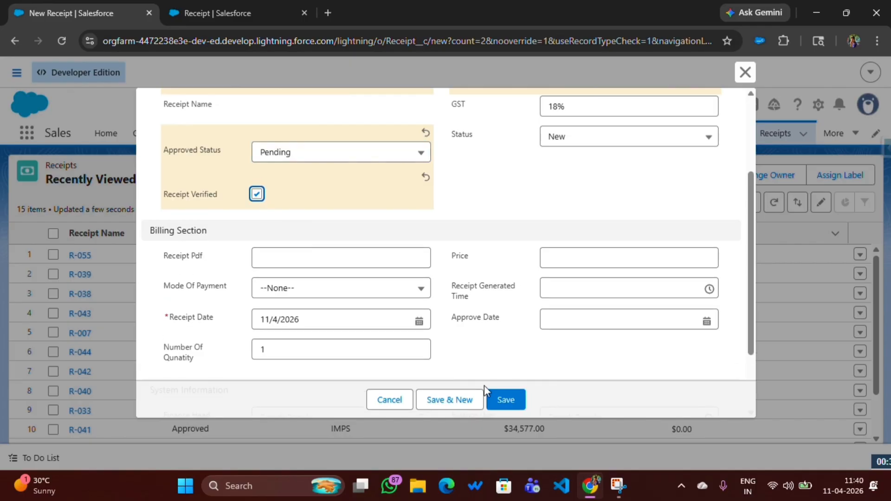
left_click(506, 399)
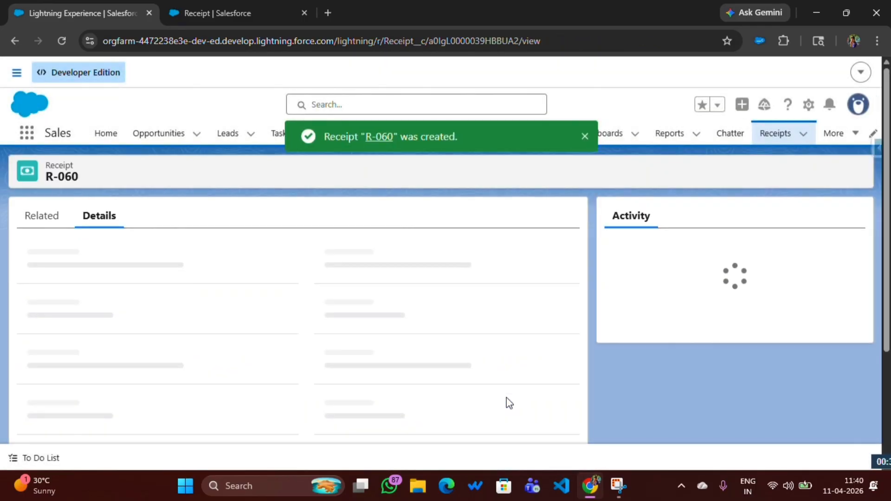
Check the Receipt Date, Number Of Qunatity and Status values on the saved receipt's details
scroll(163, 338, "down", 3)
left_click_drag(164, 322, 105, 339)
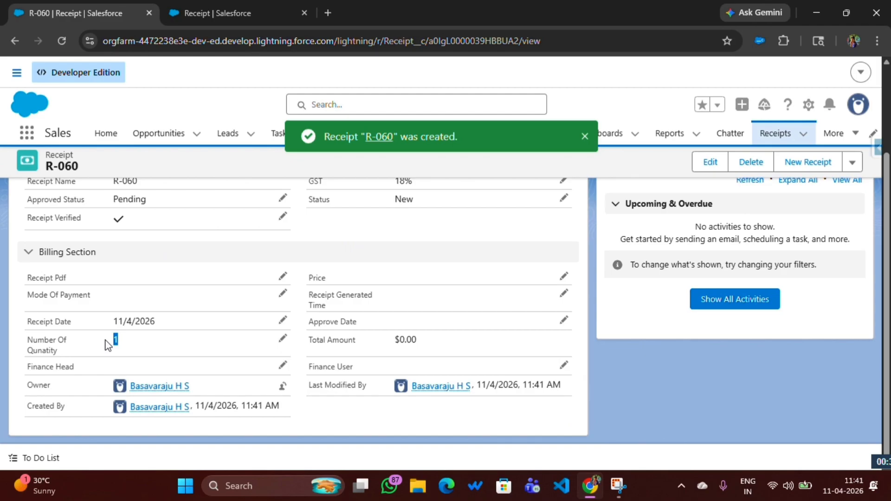
left_click(410, 208)
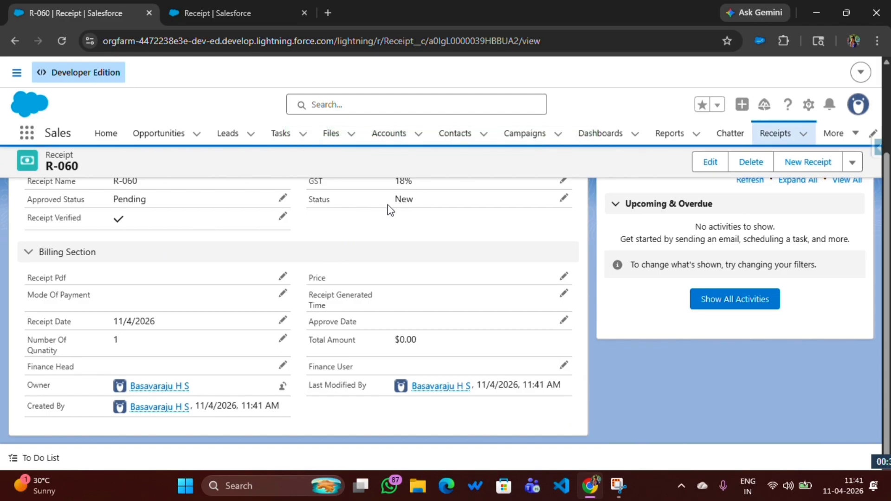